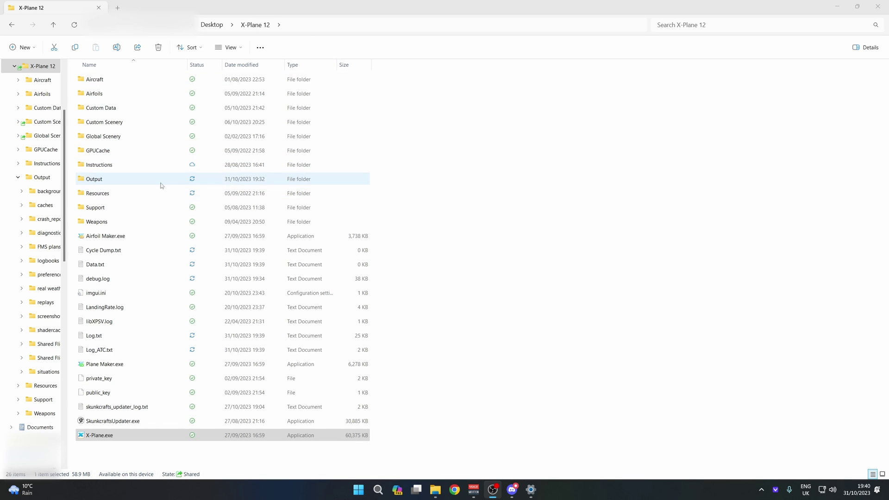
click(146, 183)
double_click(145, 183)
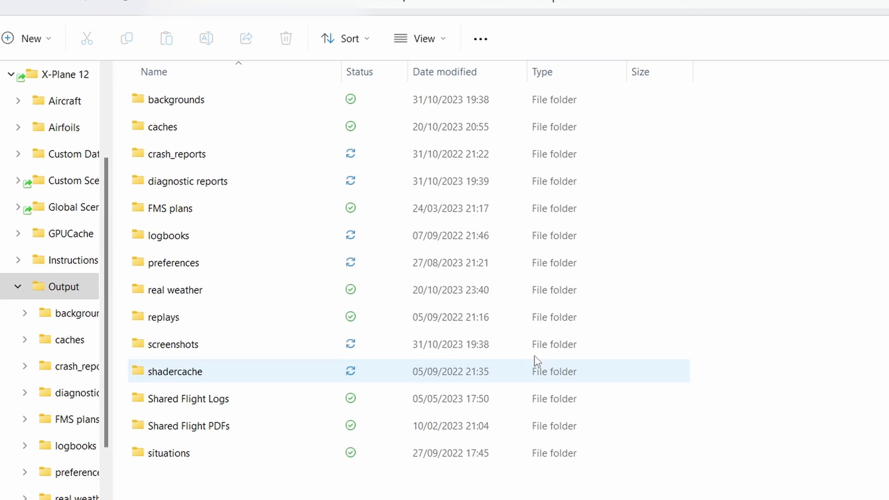
click(219, 111)
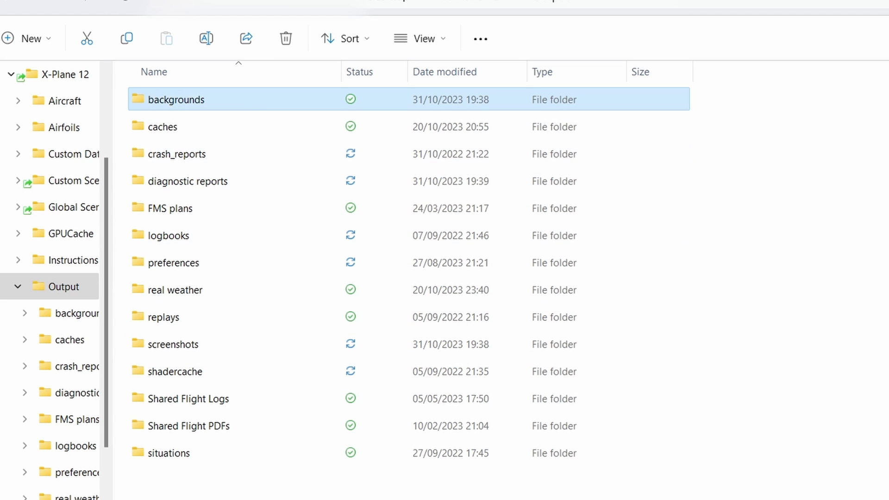
double_click(610, 110)
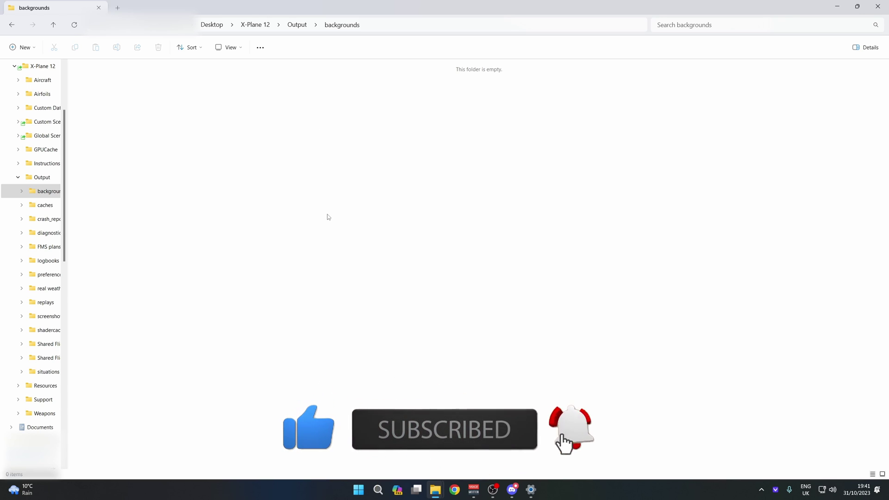
click(305, 25)
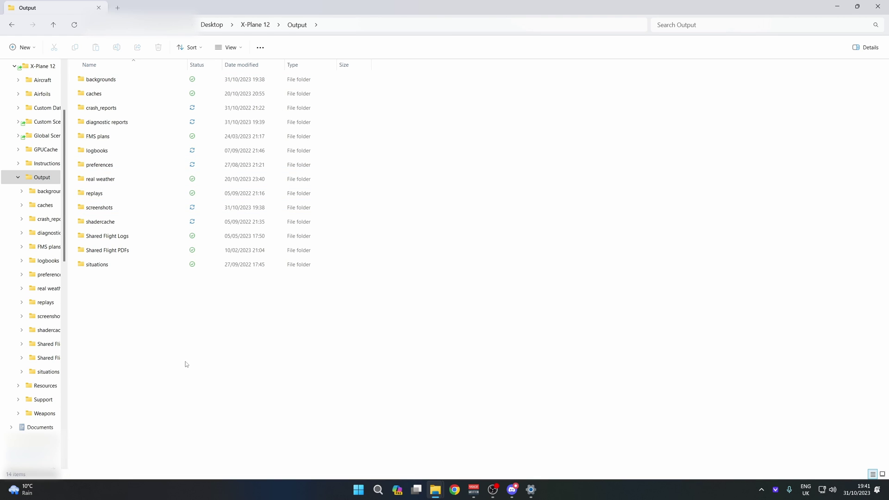
click(249, 29)
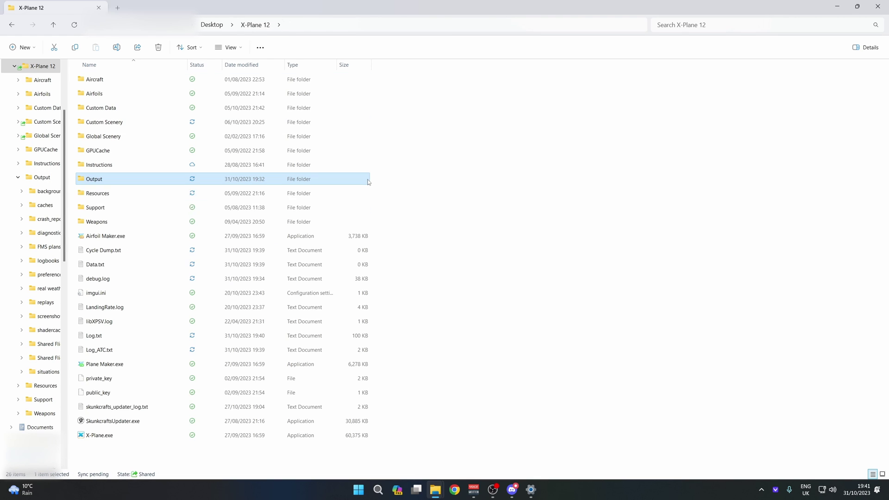
Capture a new flight screenshot from X-Plane 12's File menu, then return to Explorer
click(271, 461)
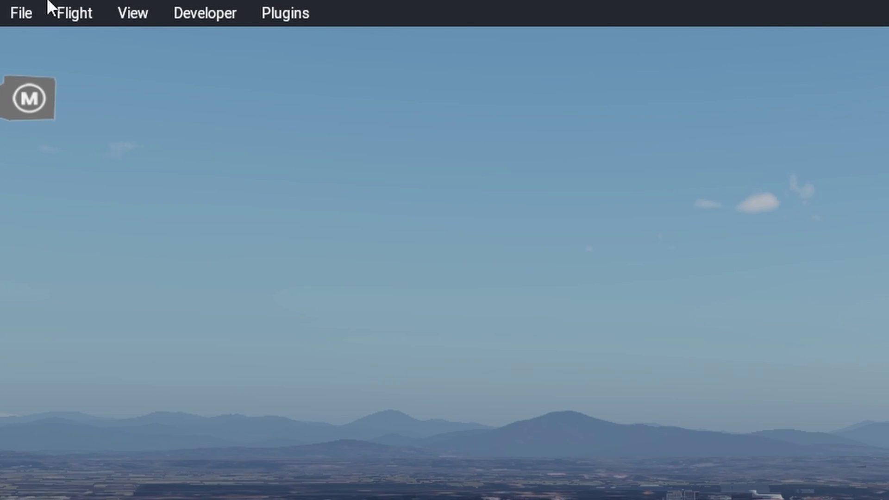
click(2, 5)
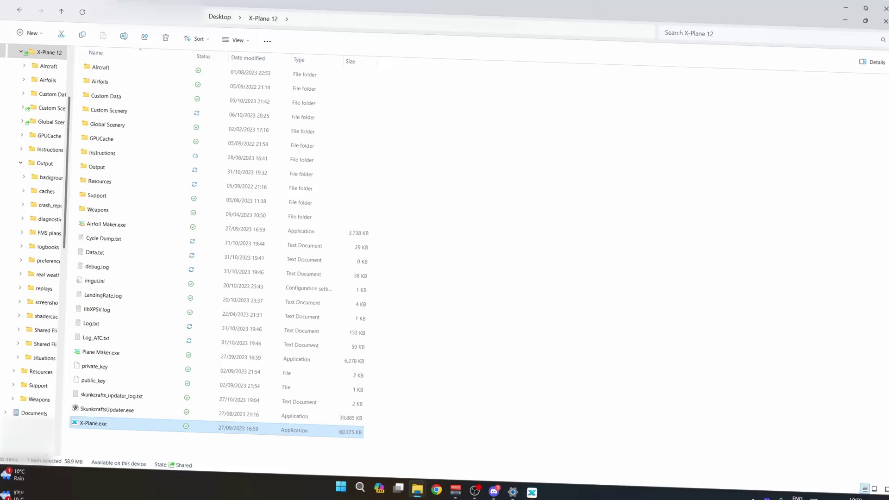
In Output > screenshots, preview the 'b738 - 2023-10-31 19.59.14.png' capture and copy it
double_click(262, 179)
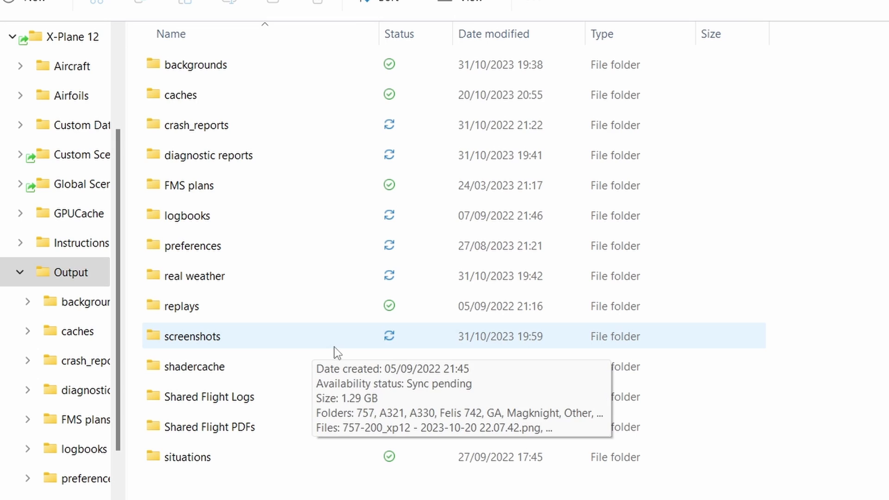
double_click(299, 344)
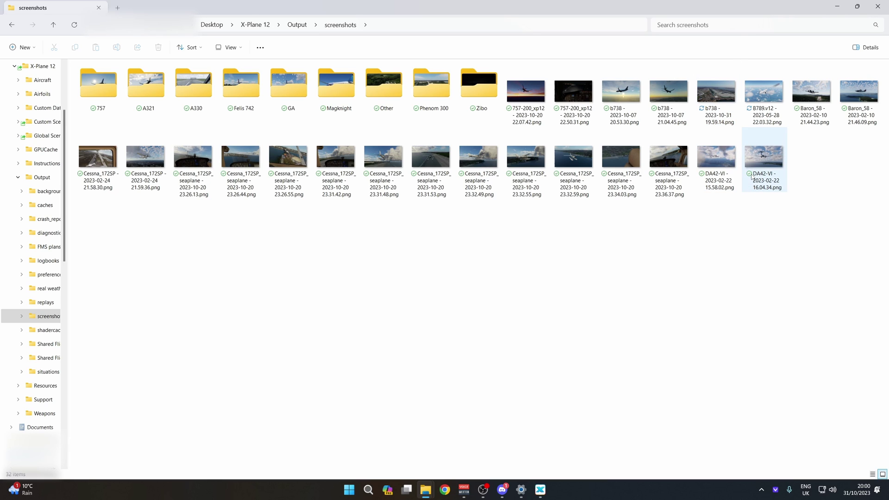
click(725, 93)
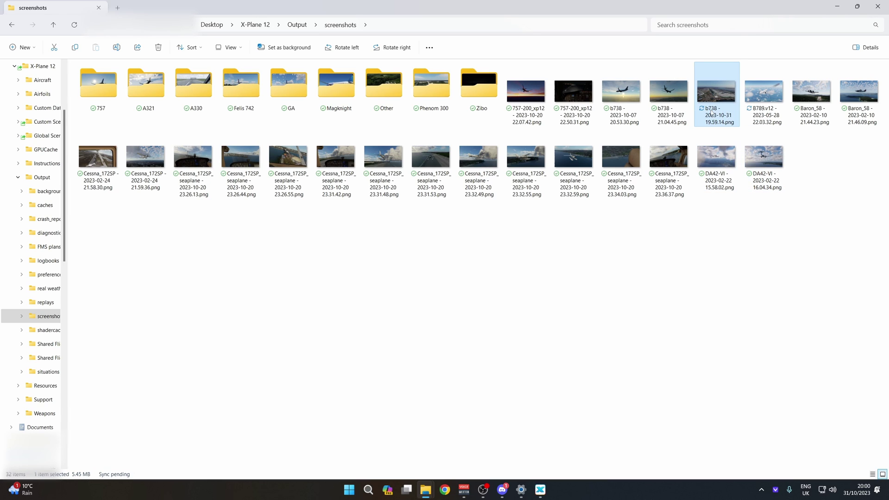
double_click(728, 88)
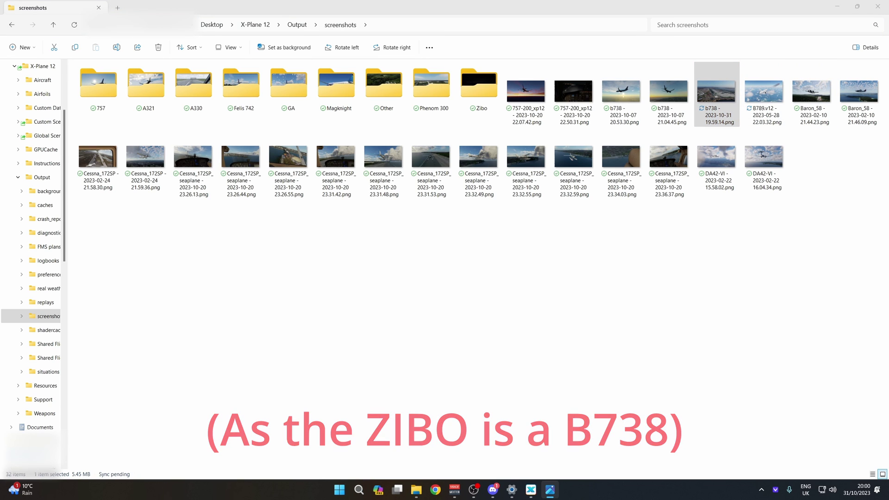
key(Escape)
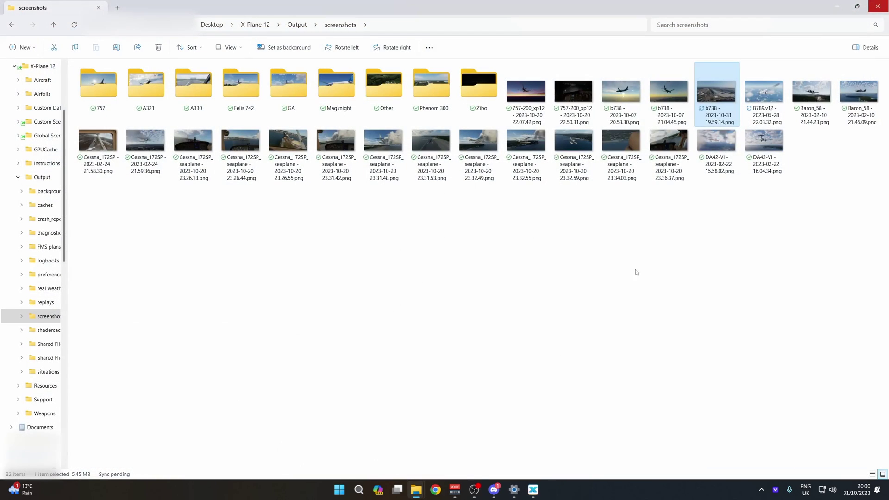
click(720, 97)
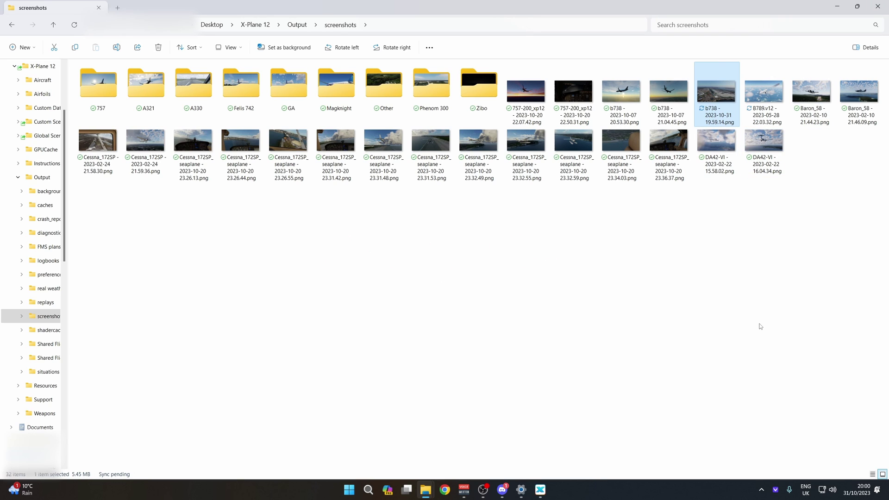
key(ctrl+c)
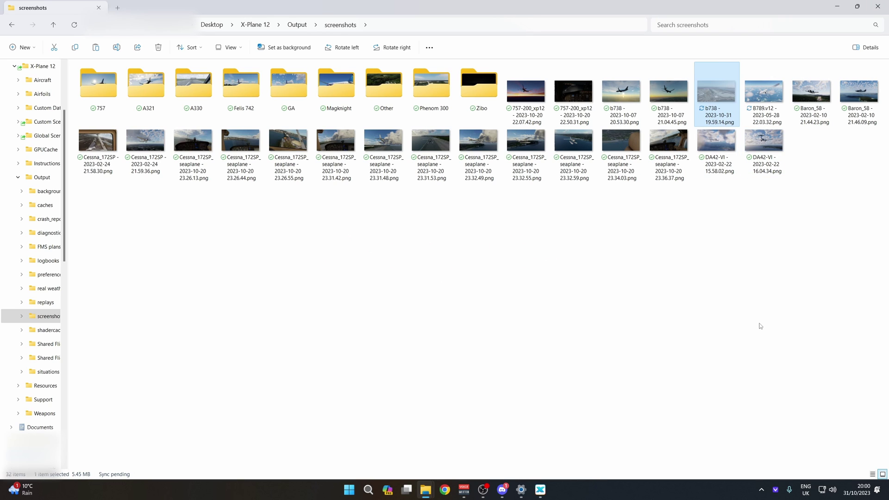
Paste the b738 screenshot into Output > backgrounds, then go back to the X-Plane 12 folder
click(302, 27)
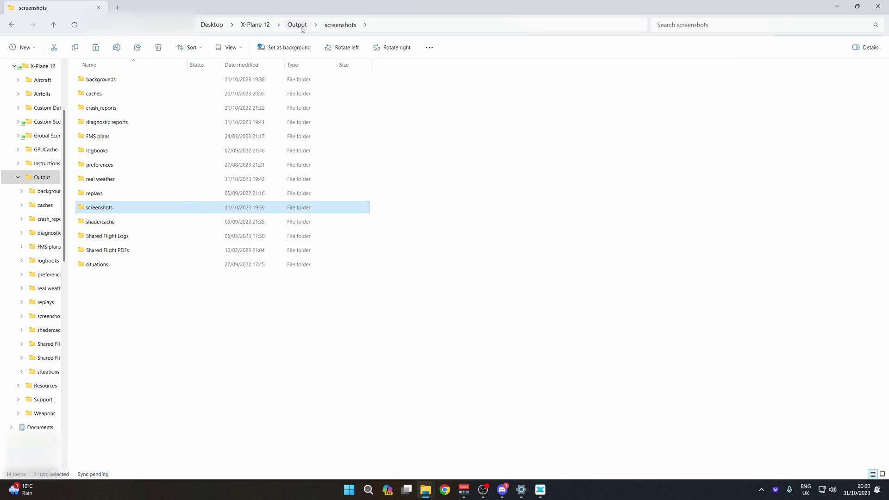
double_click(116, 80)
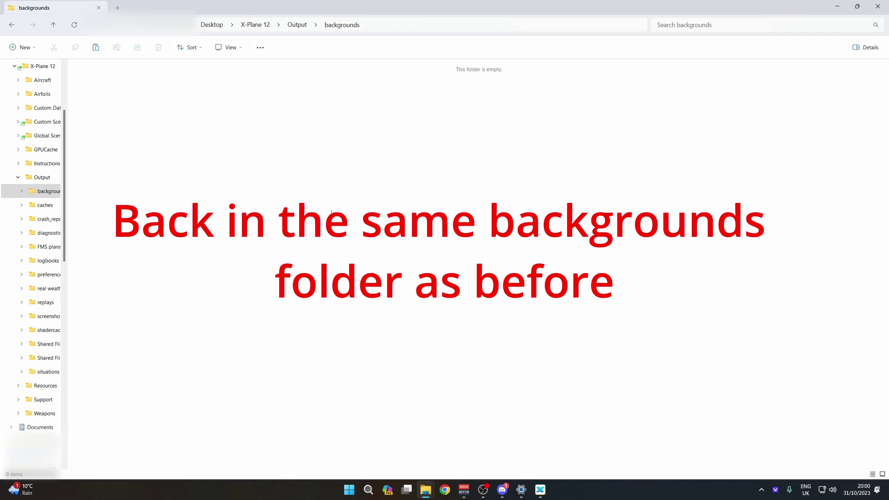
key(ctrl+v)
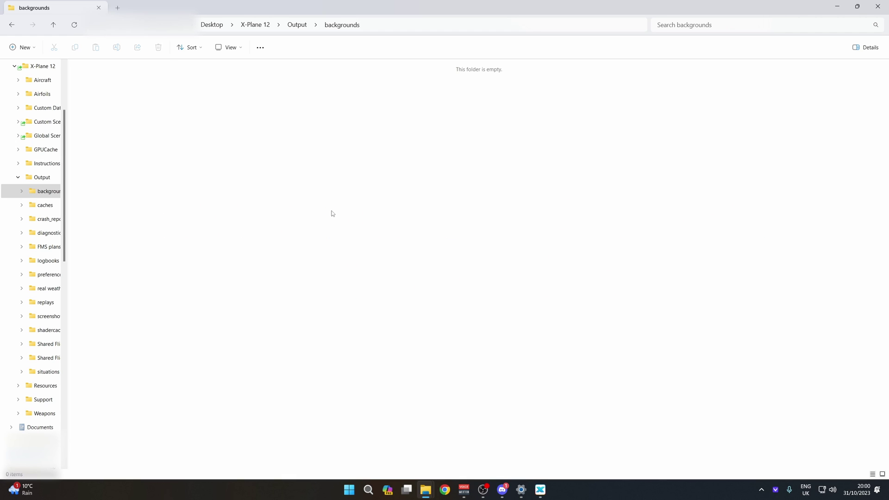
click(158, 202)
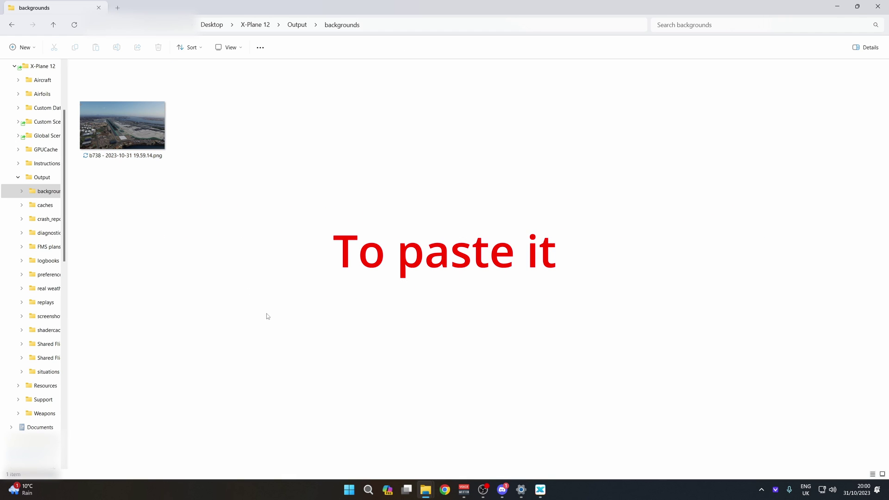
click(259, 27)
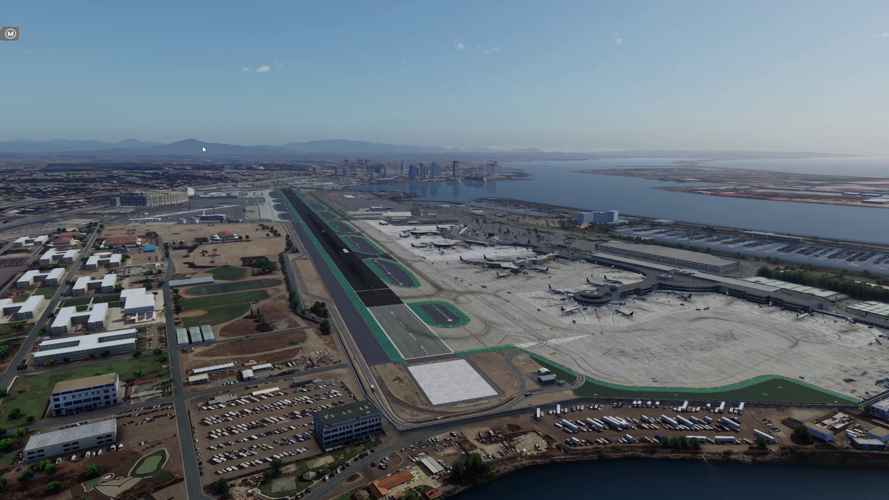
Switch to Discord and scroll through the xp12-backgrounds channel's shared images
key(alt+Tab)
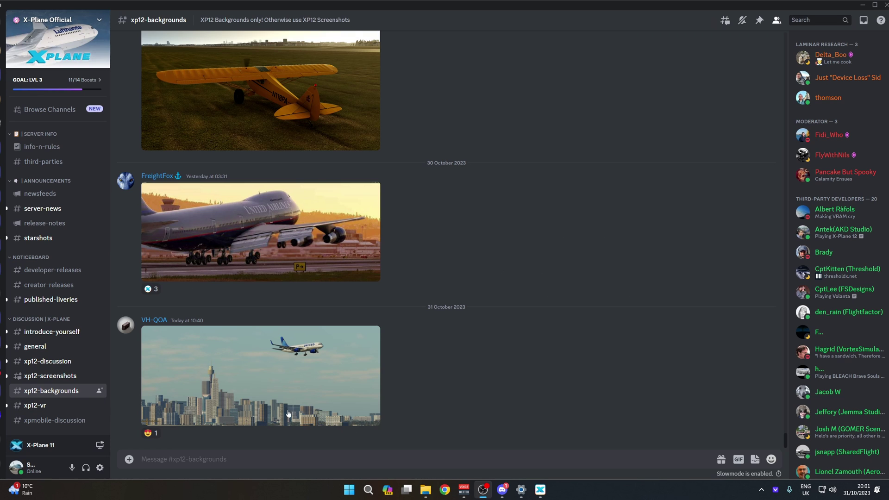
scroll(440, 416, up, 15)
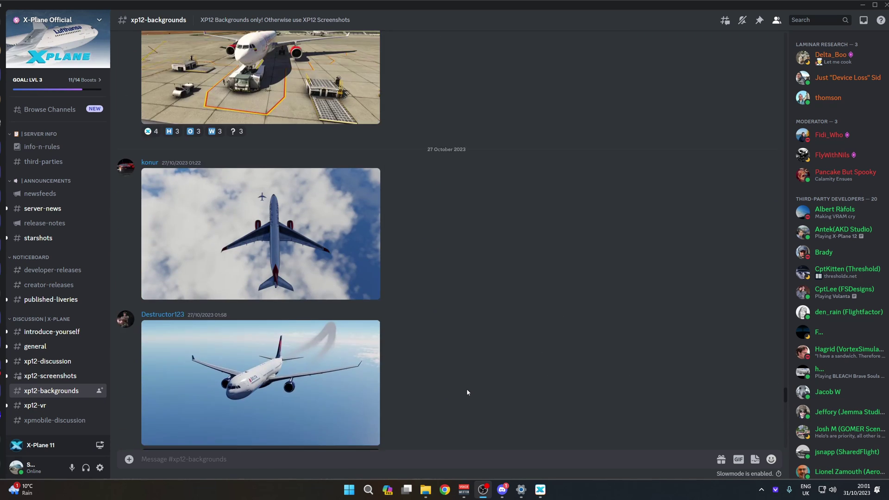
scroll(467, 392, up, 6)
scroll(467, 392, up, 15)
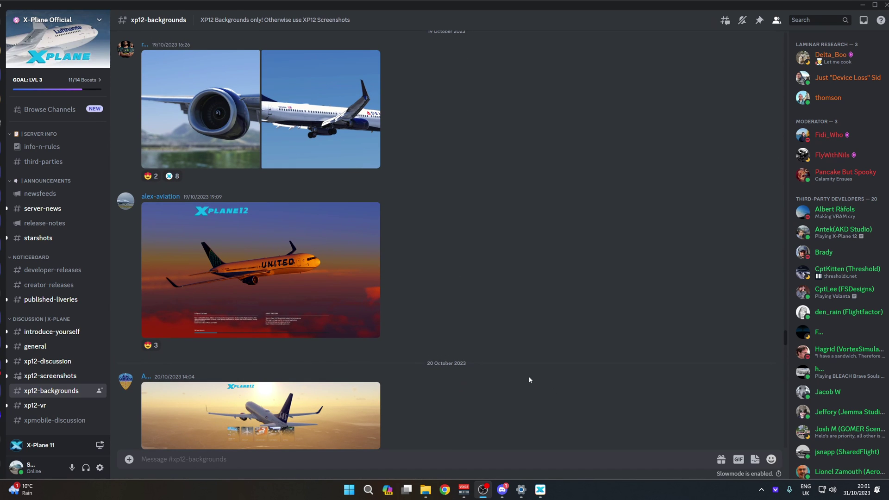
scroll(530, 380, down, 20)
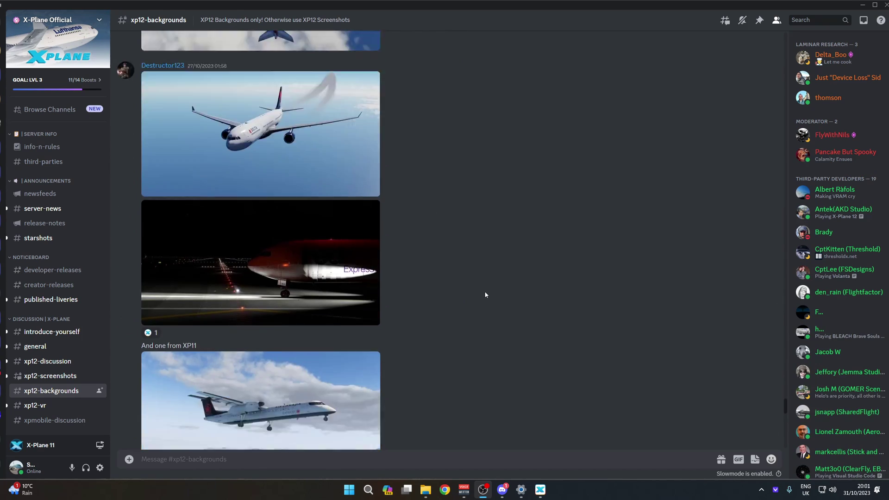
scroll(486, 294, down, 10)
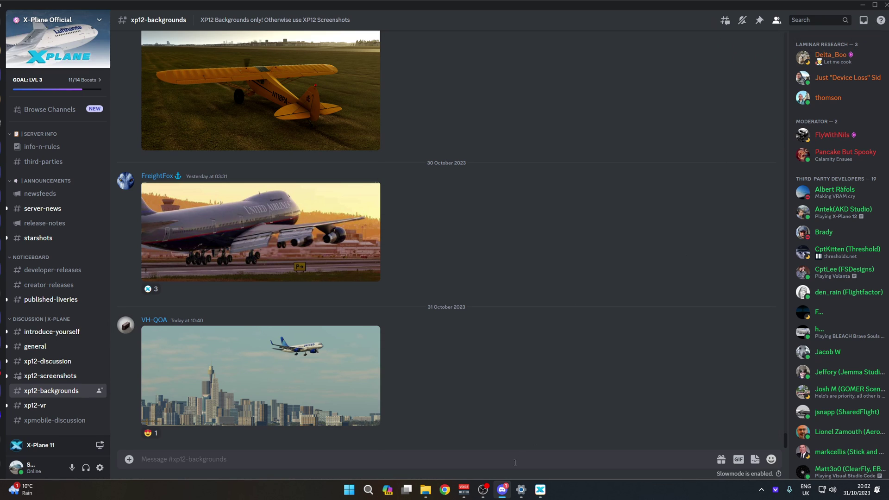
Enlarge the United Airlines 747 image, then view and dismiss the helicopter image's options
mouse_move(434, 493)
click(332, 273)
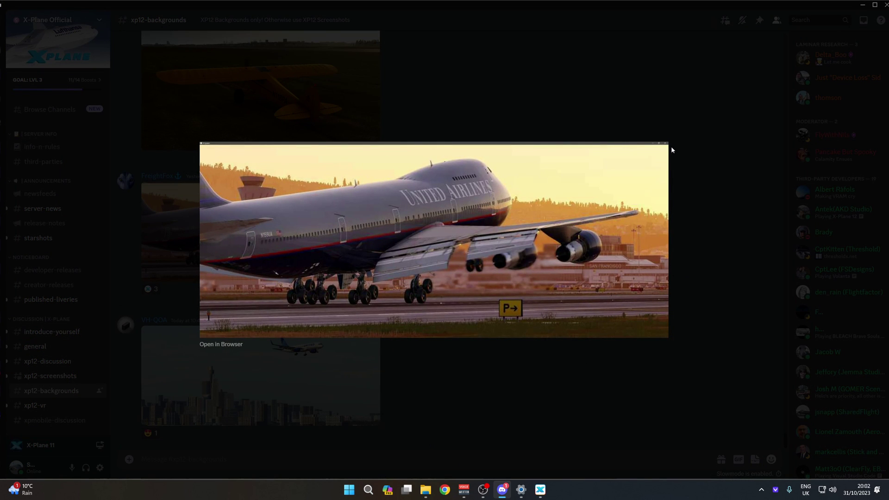
click(774, 268)
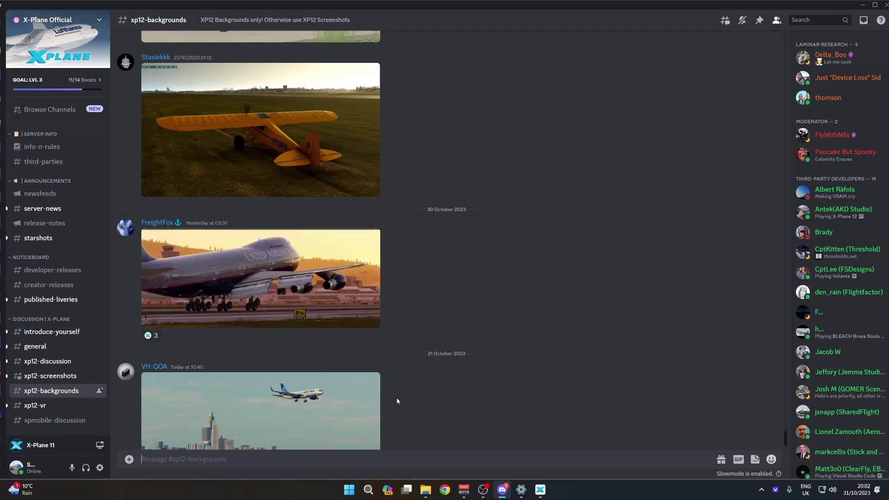
scroll(397, 399, up, 5)
right_click(326, 135)
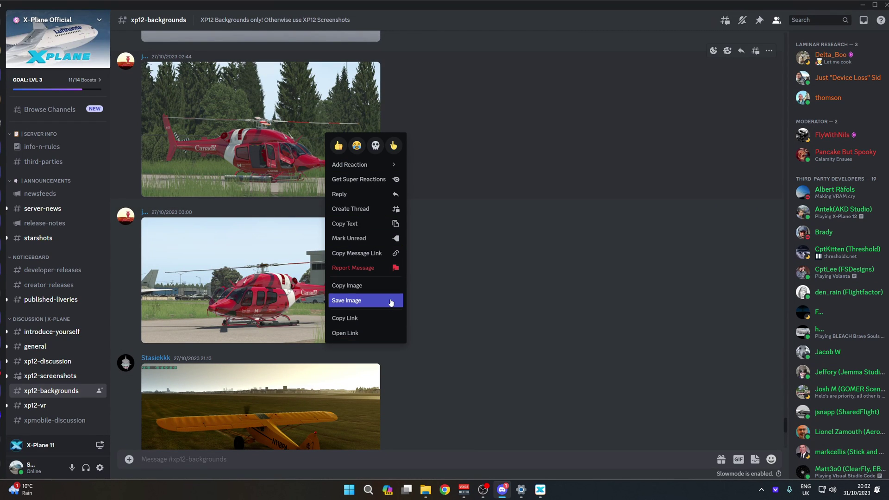
click(572, 294)
scroll(571, 293, down, 8)
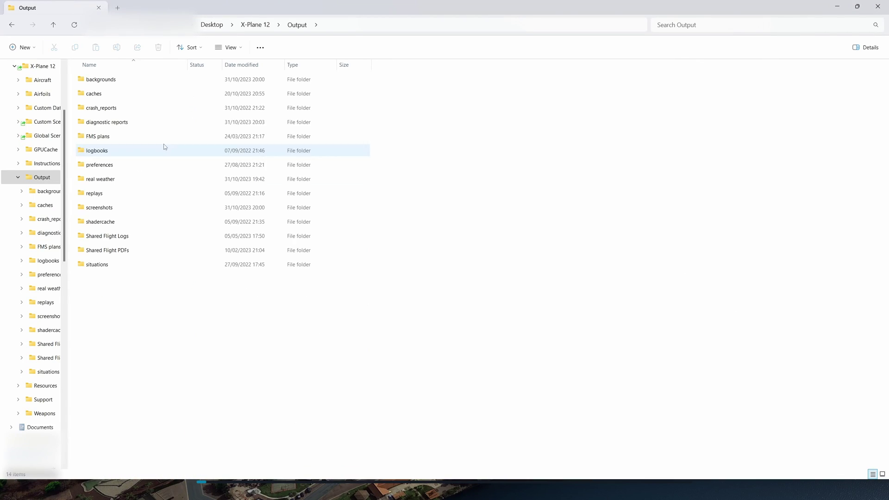
Open Output > backgrounds to confirm the b738 PNG is the only image there
double_click(95, 79)
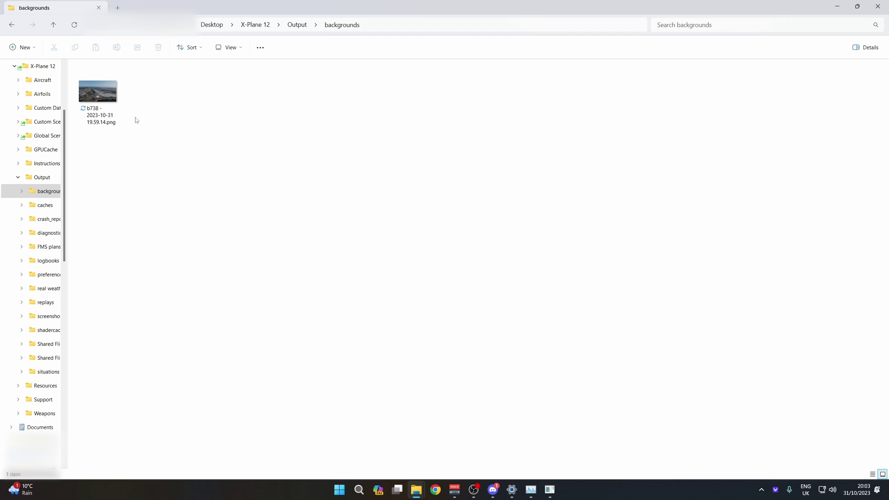